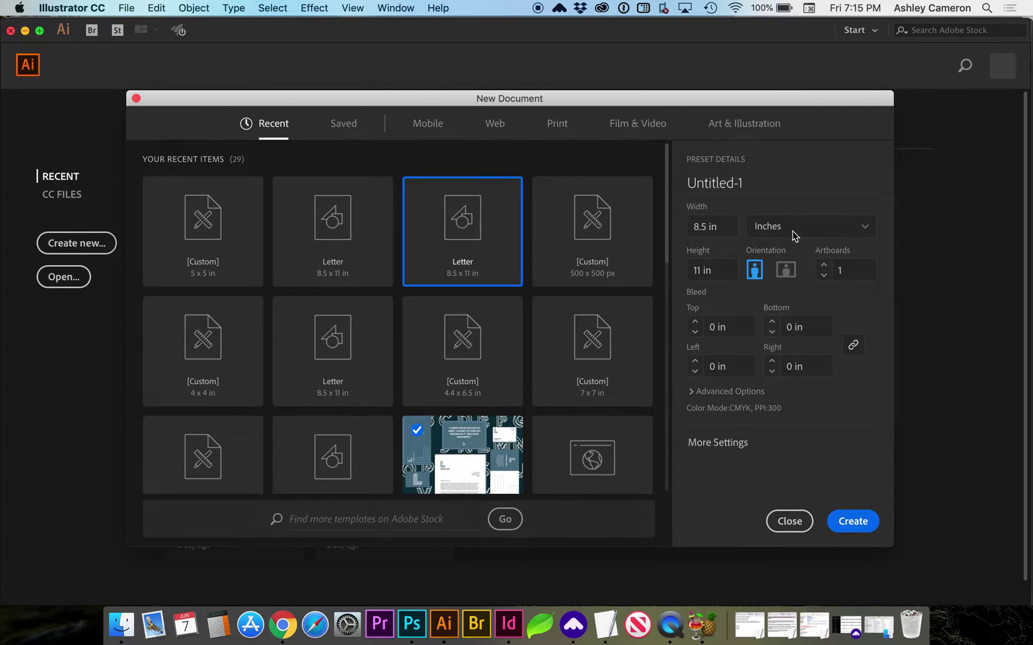
Choose the Print Letter preset and set its units to inches (8.5 × 11 in)
click(552, 124)
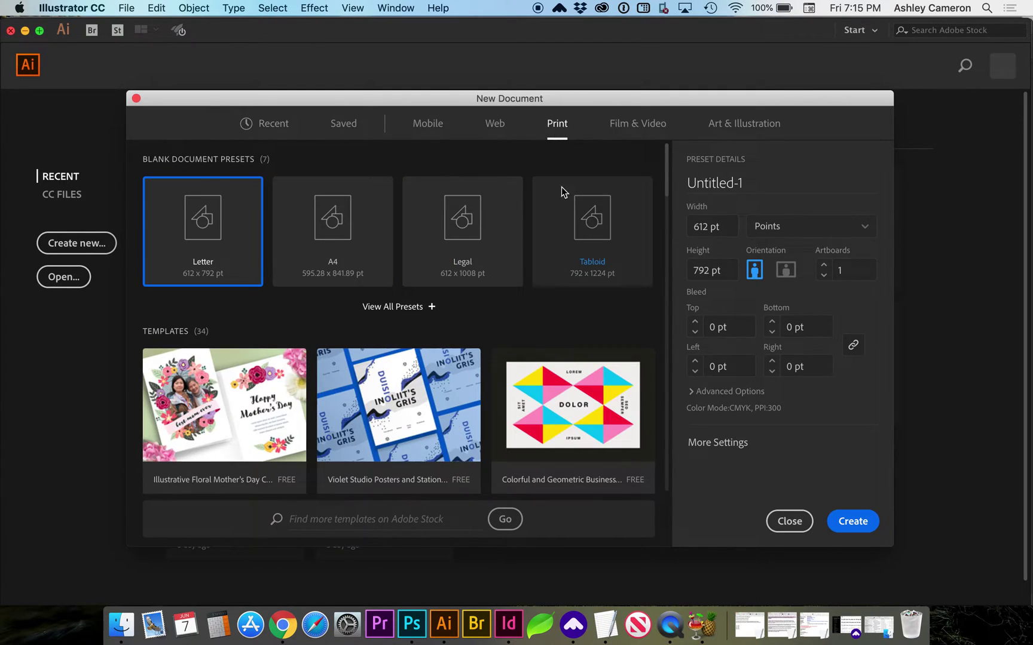
click(775, 226)
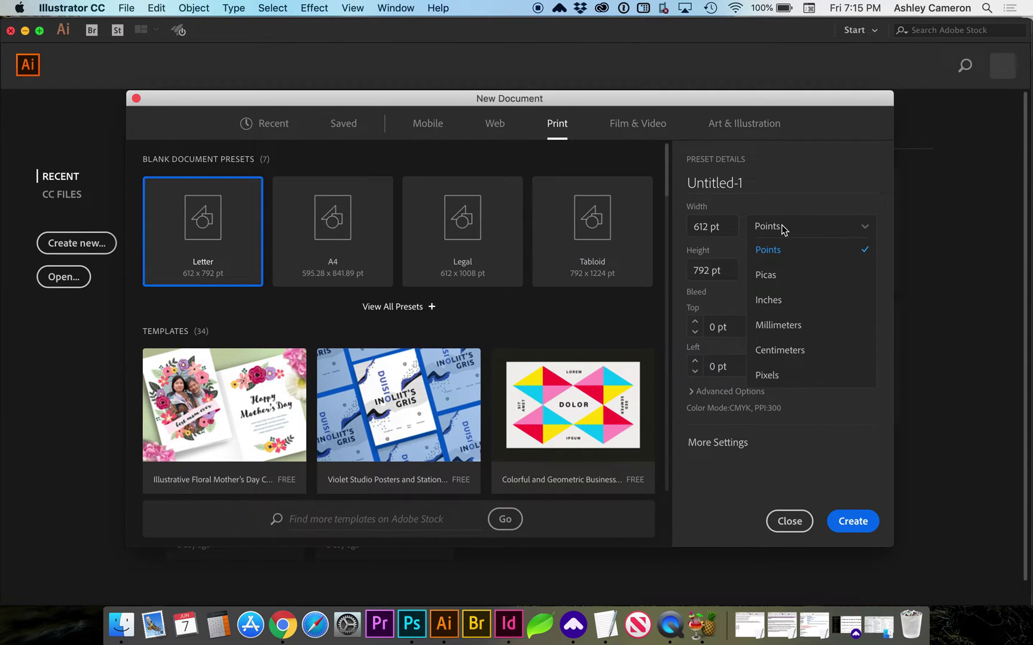
click(780, 304)
click(784, 233)
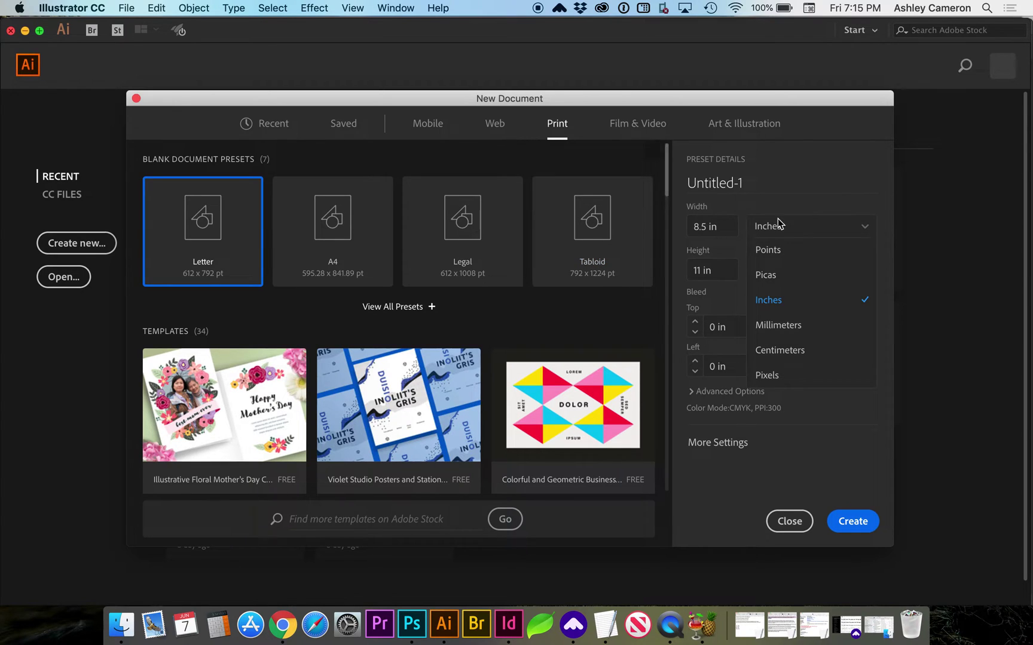
Keep inches, then preview the Web presets, leaving their units in pixels
click(801, 200)
click(496, 124)
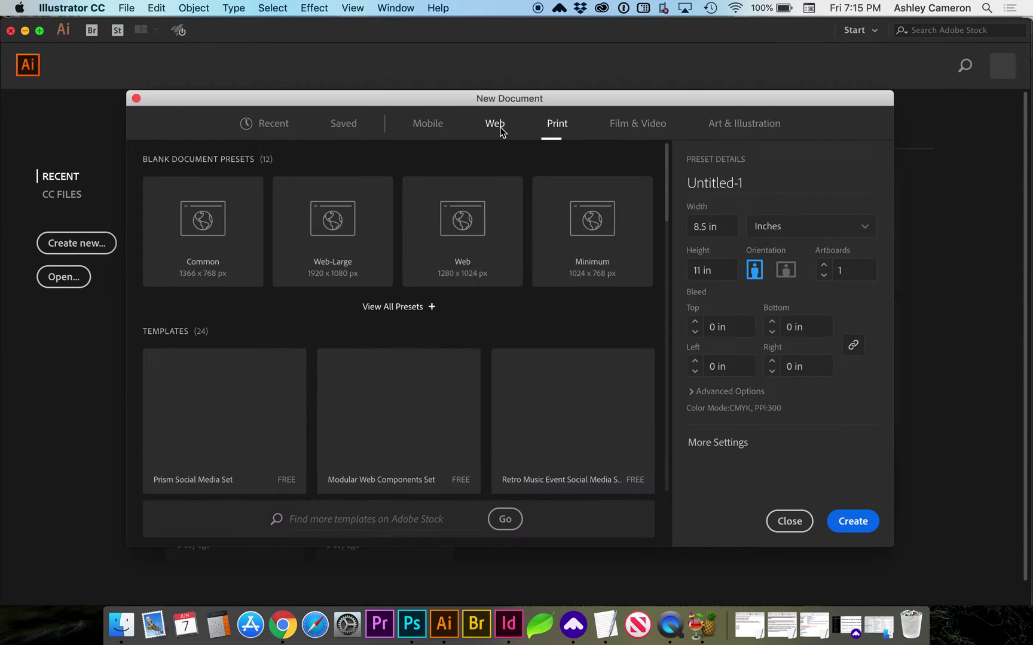
click(812, 231)
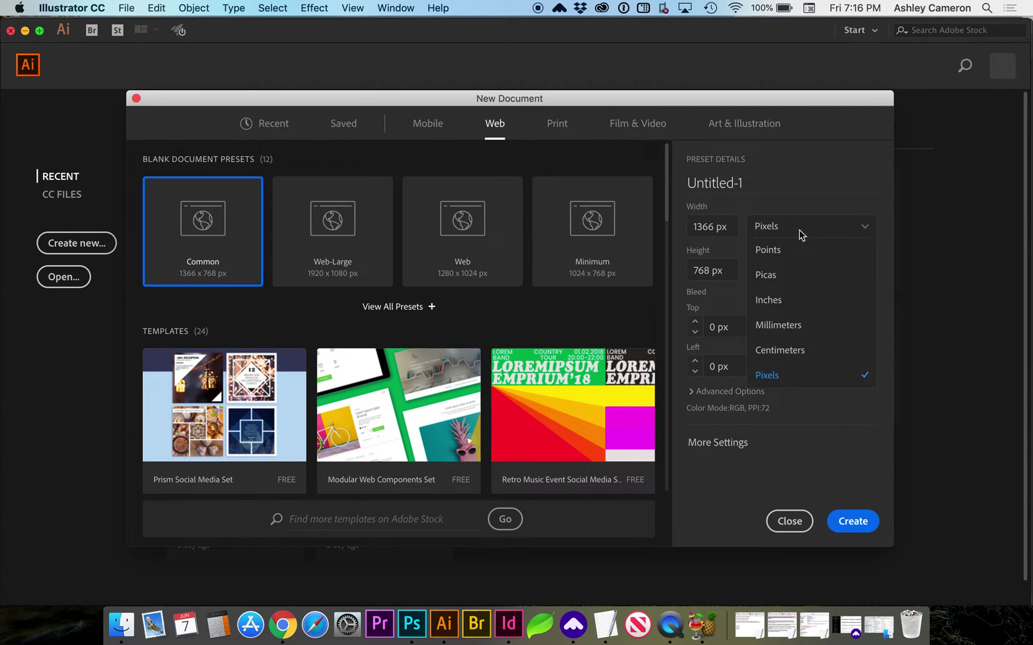
click(792, 198)
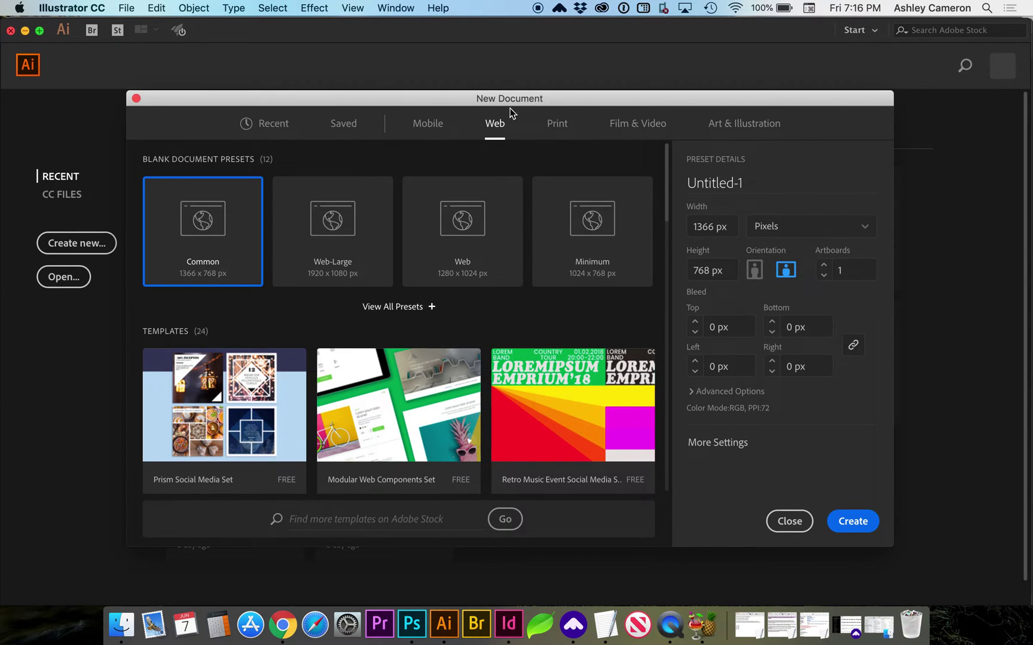
Return to the Print Letter preset in inches and create the 8.5 × 11 in document
click(557, 124)
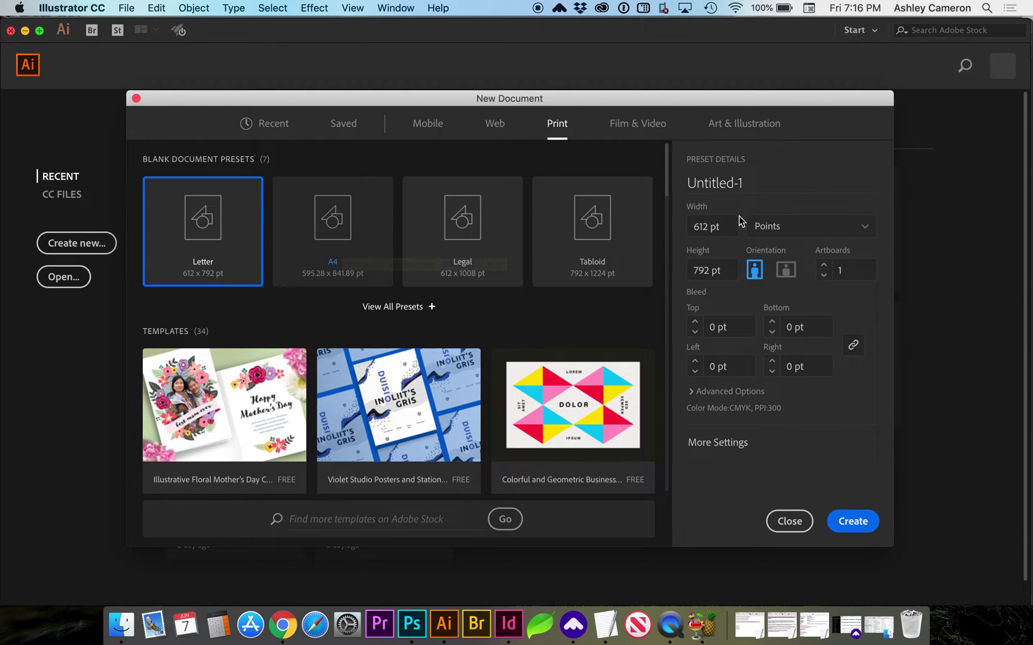
click(828, 227)
click(814, 302)
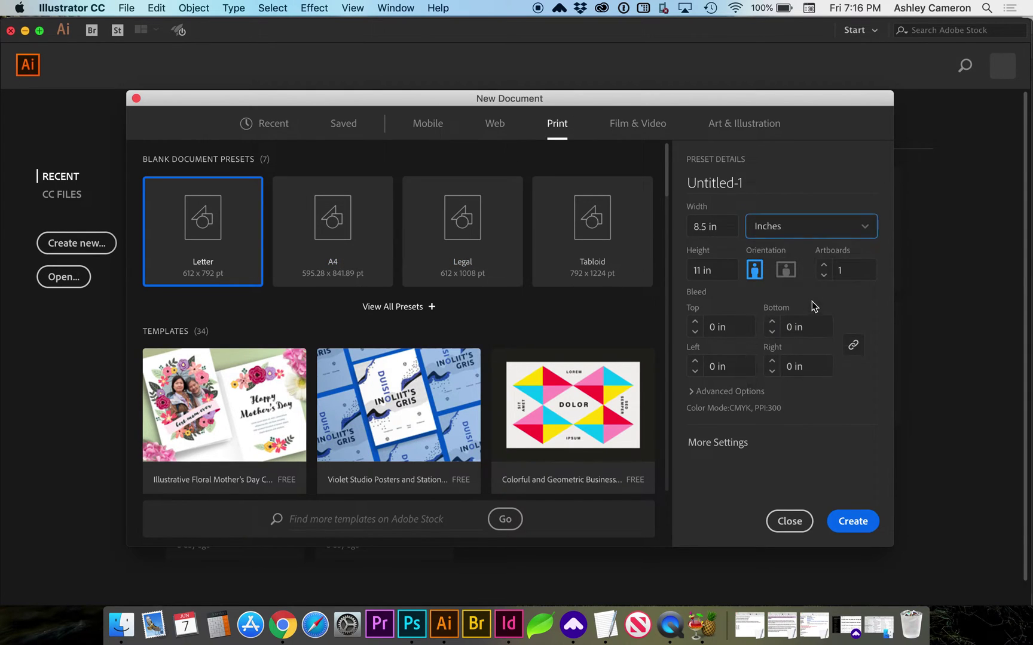
click(853, 522)
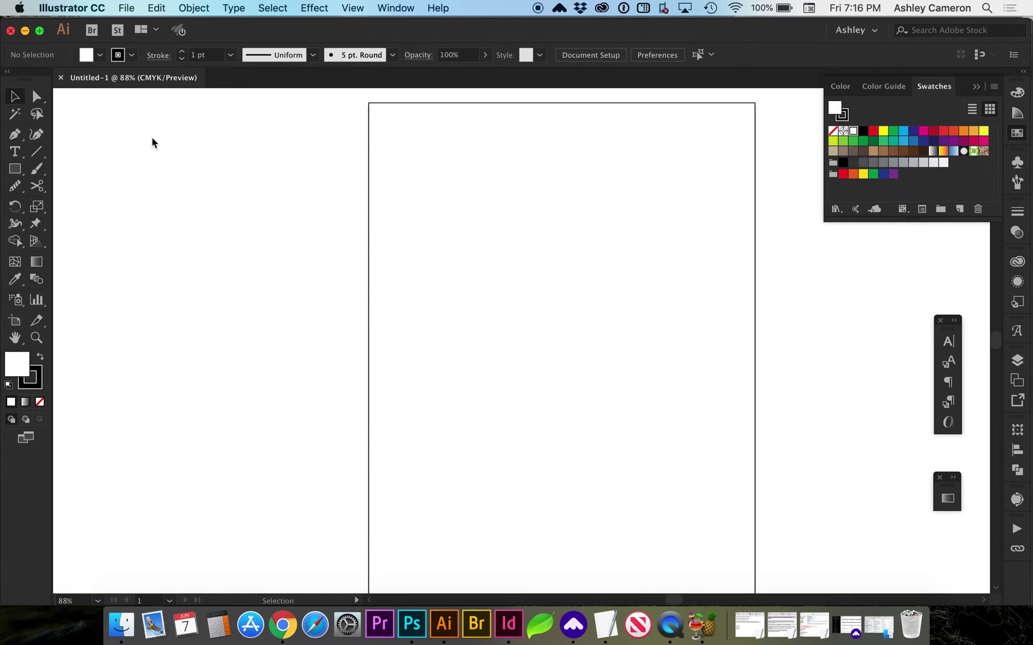
Show inch rulers along the top and left of Untitled-1 with Cmd+R
key(super+r)
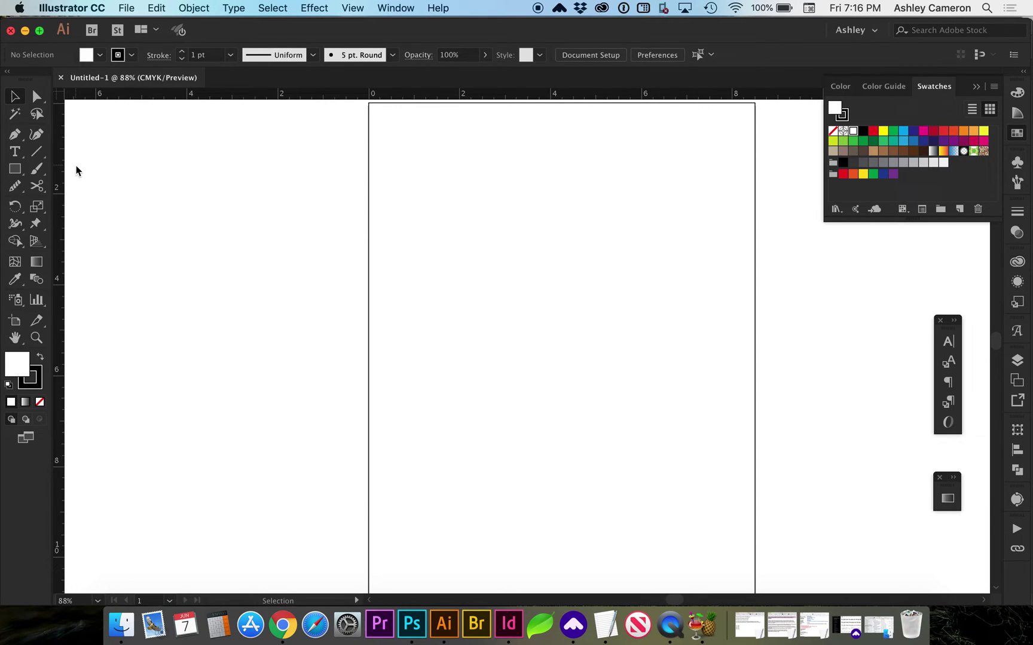
Switch the ruler units from inches to points using the ruler's context menu
right_click(298, 97)
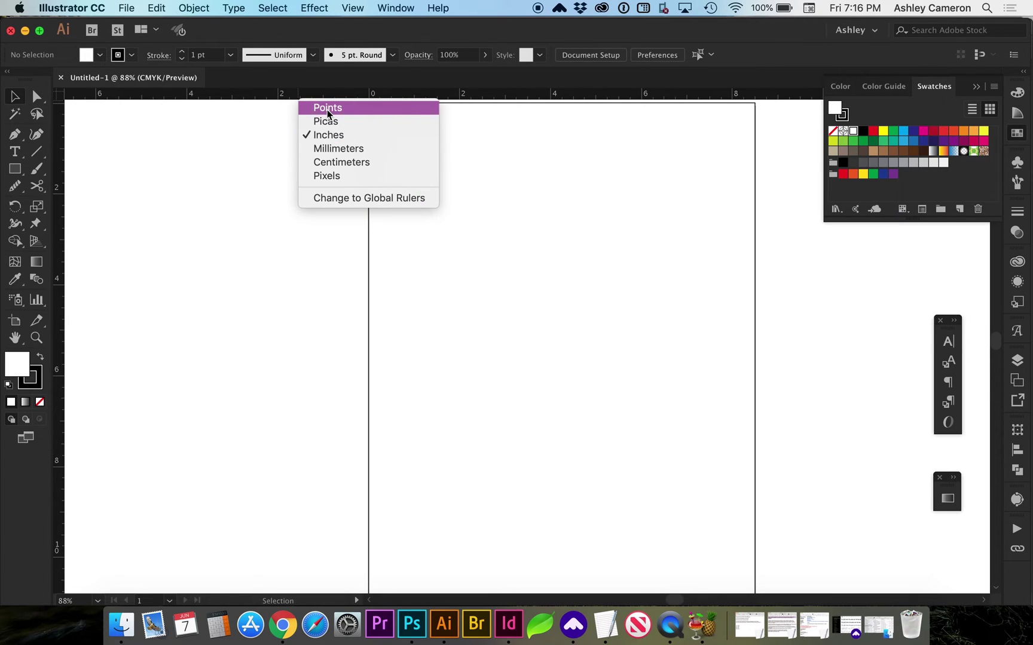
click(327, 108)
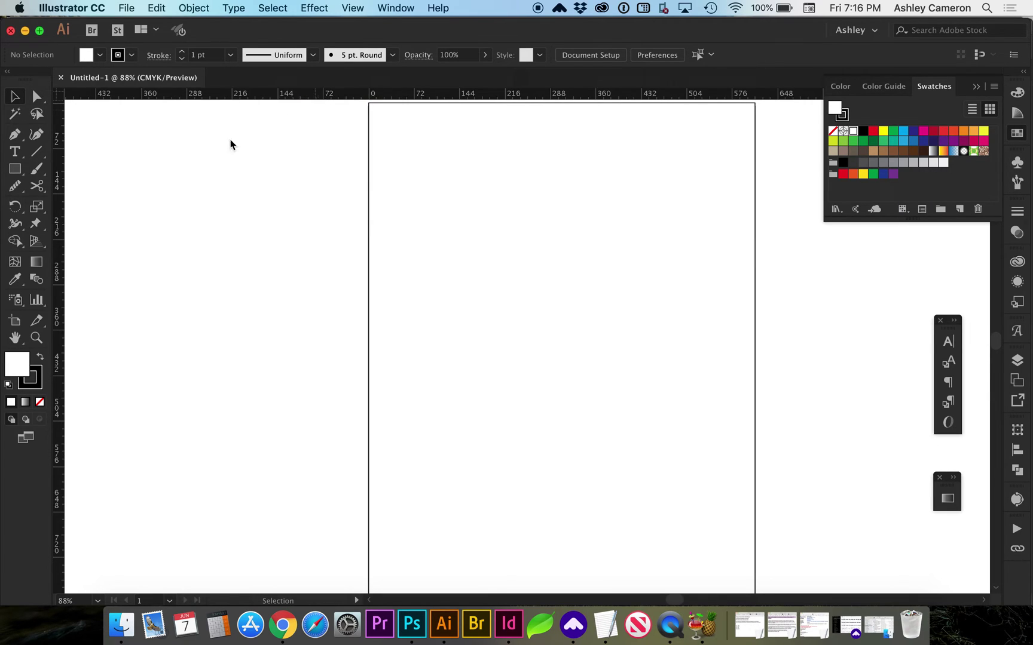
right_click(259, 98)
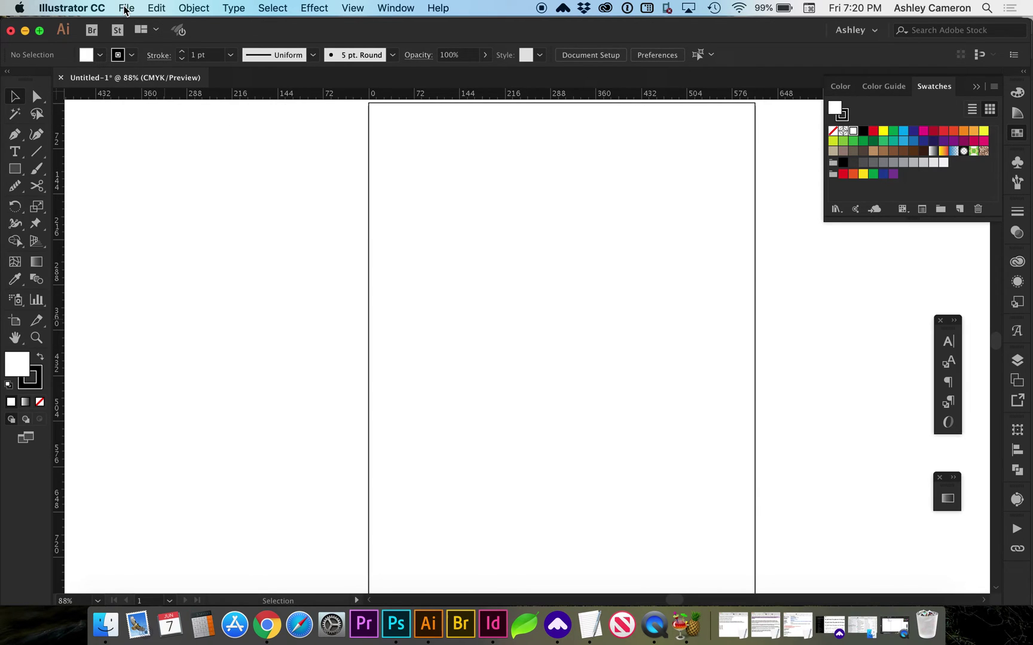
click(126, 9)
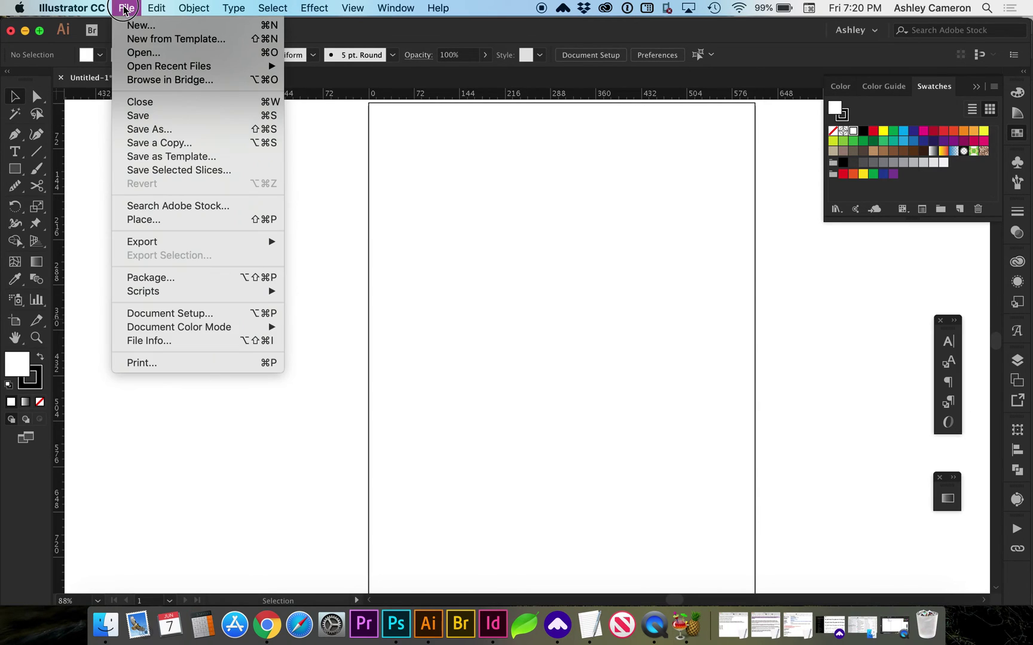
Confirm Points as the document units in Document Setup and return to the page
click(169, 313)
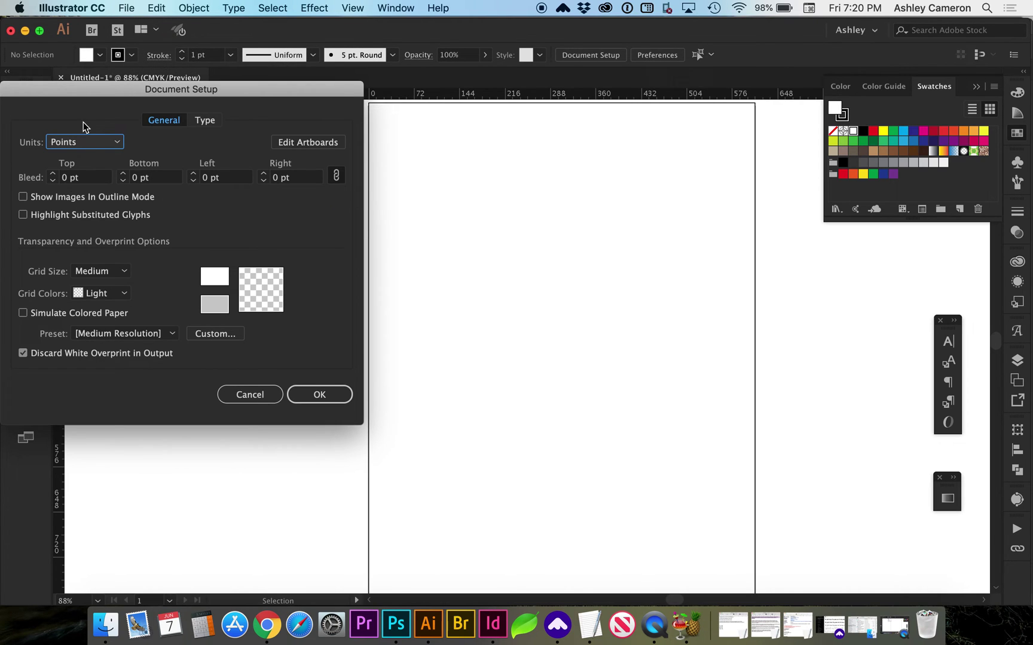
click(113, 142)
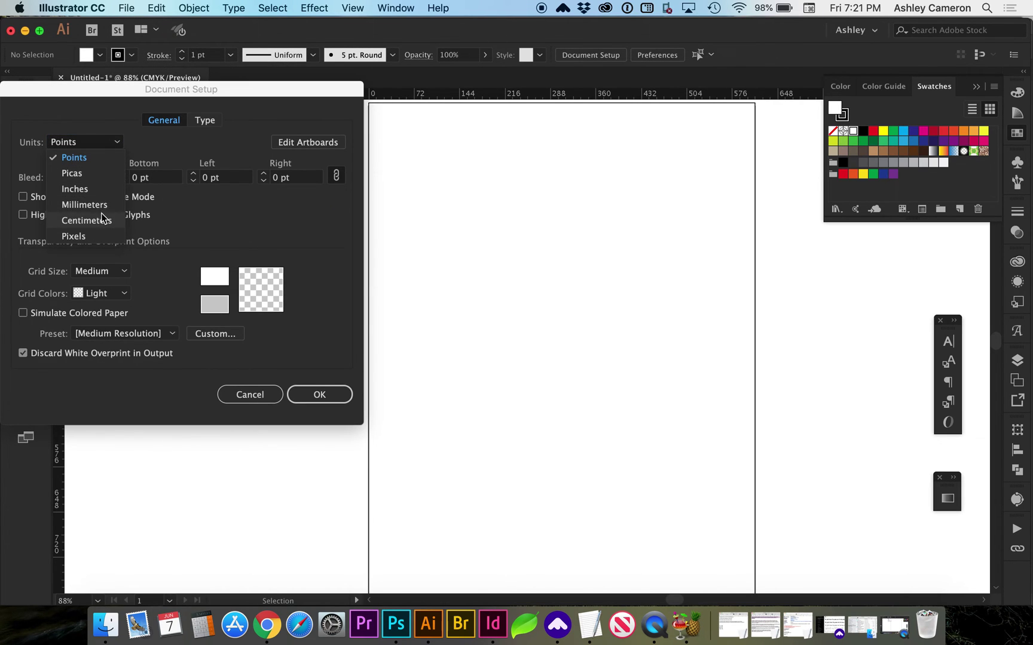
click(104, 142)
click(319, 394)
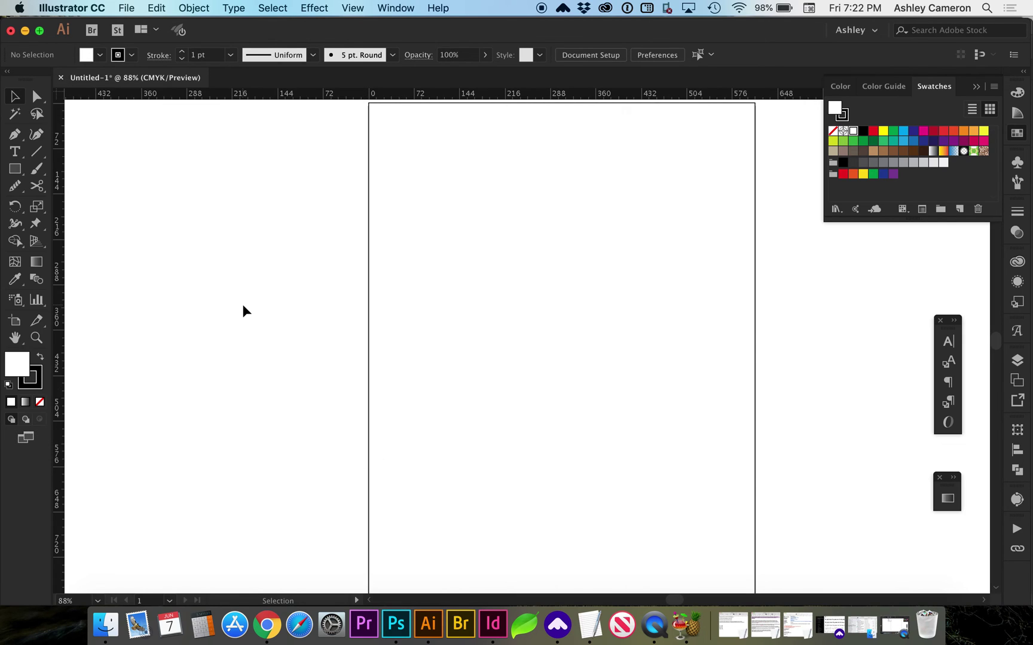